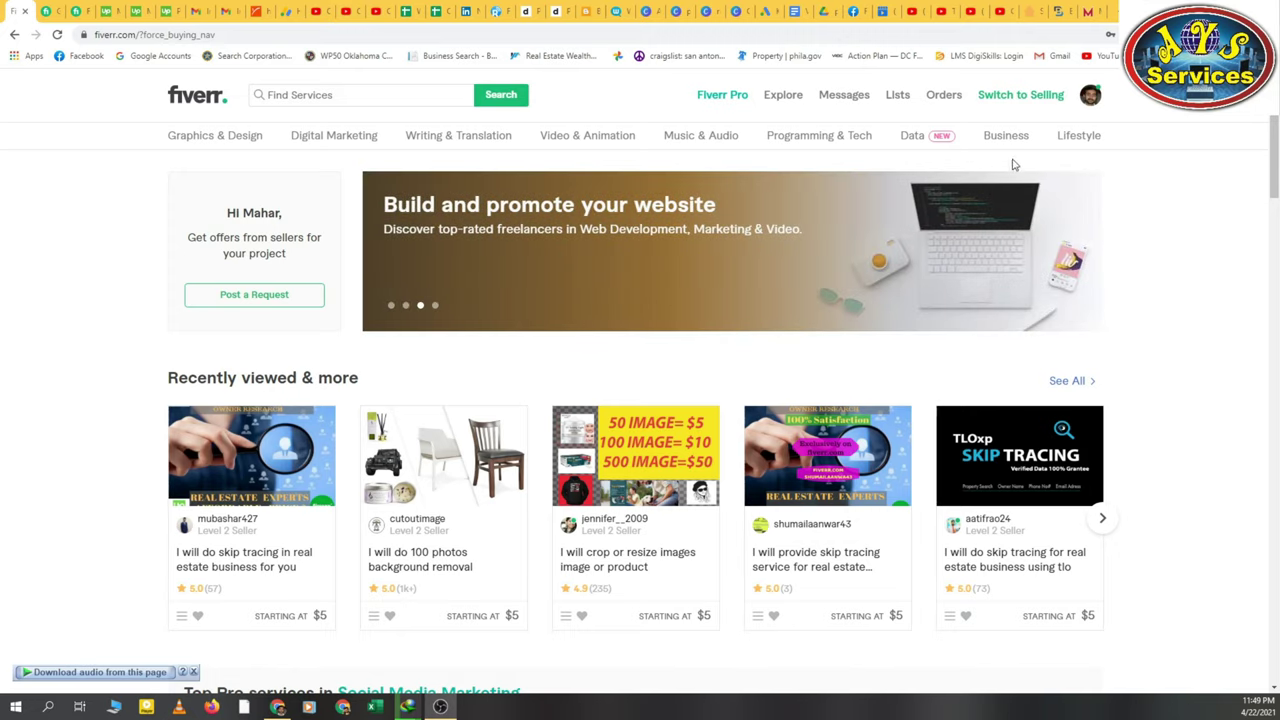
Step: Open the form for posting a new buyer request
click(1090, 101)
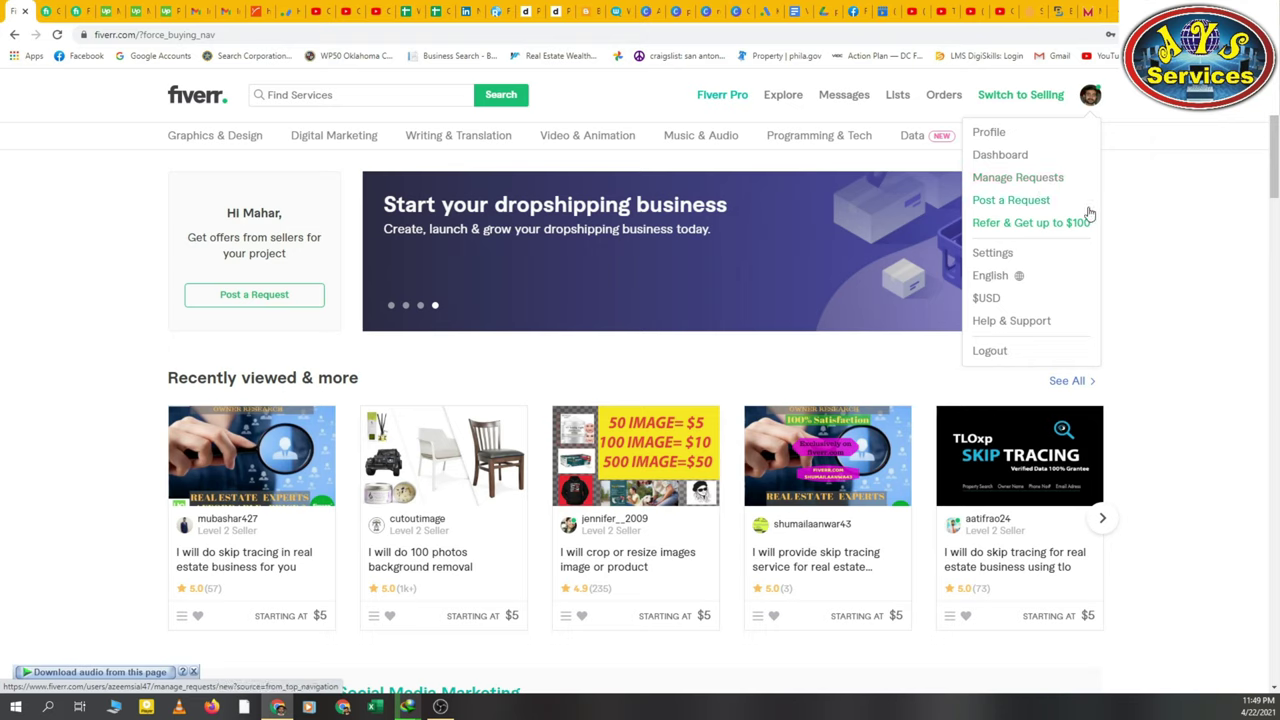
click(1003, 200)
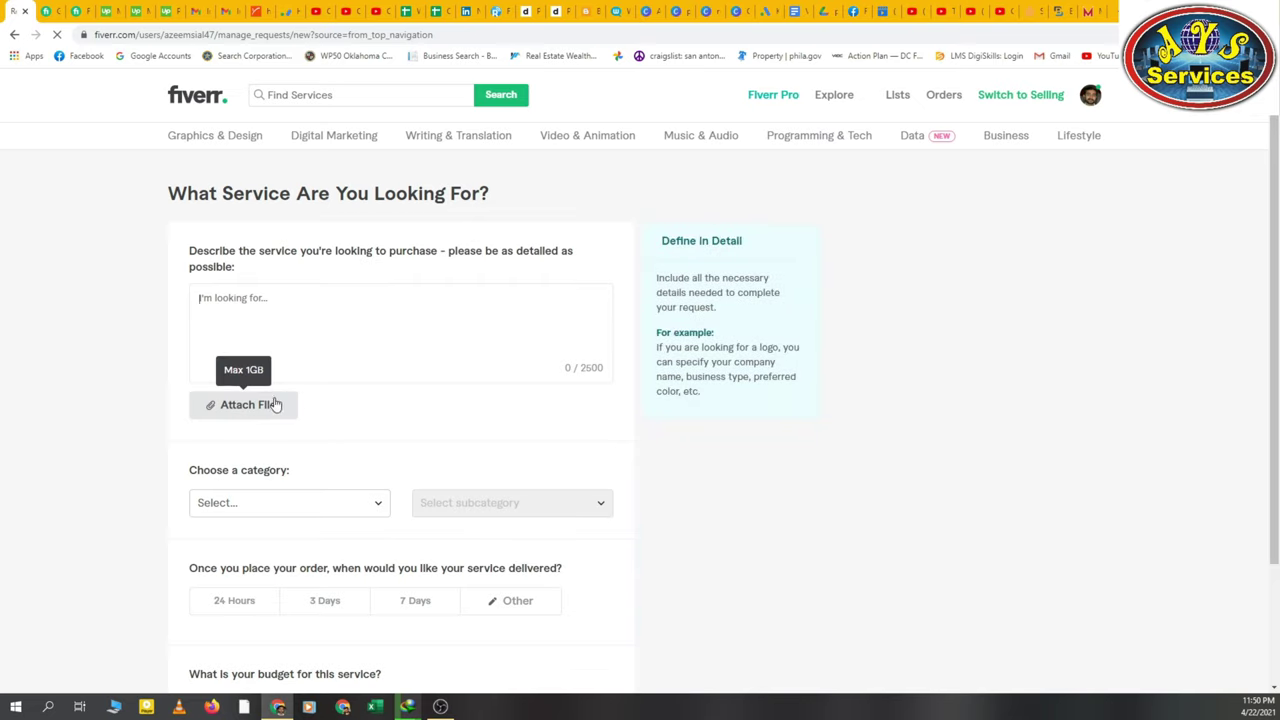
click(334, 511)
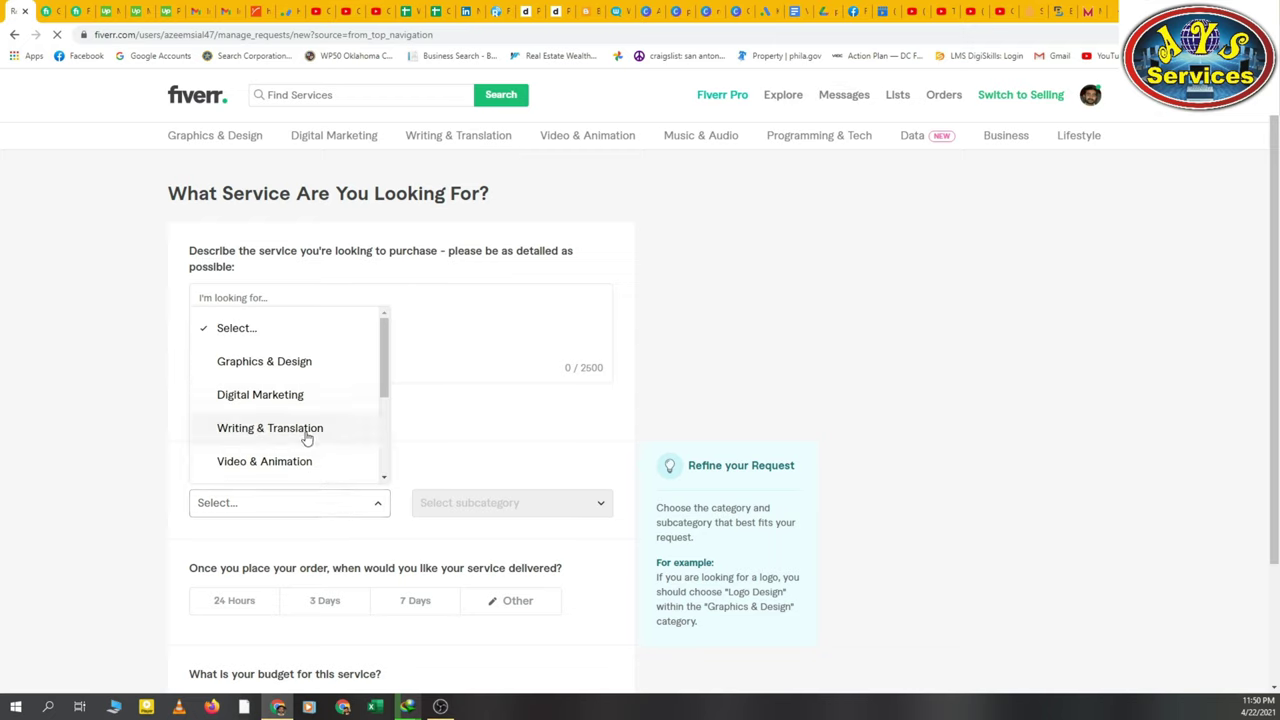
scroll(323, 446, down, 1)
scroll(310, 443, down, 2)
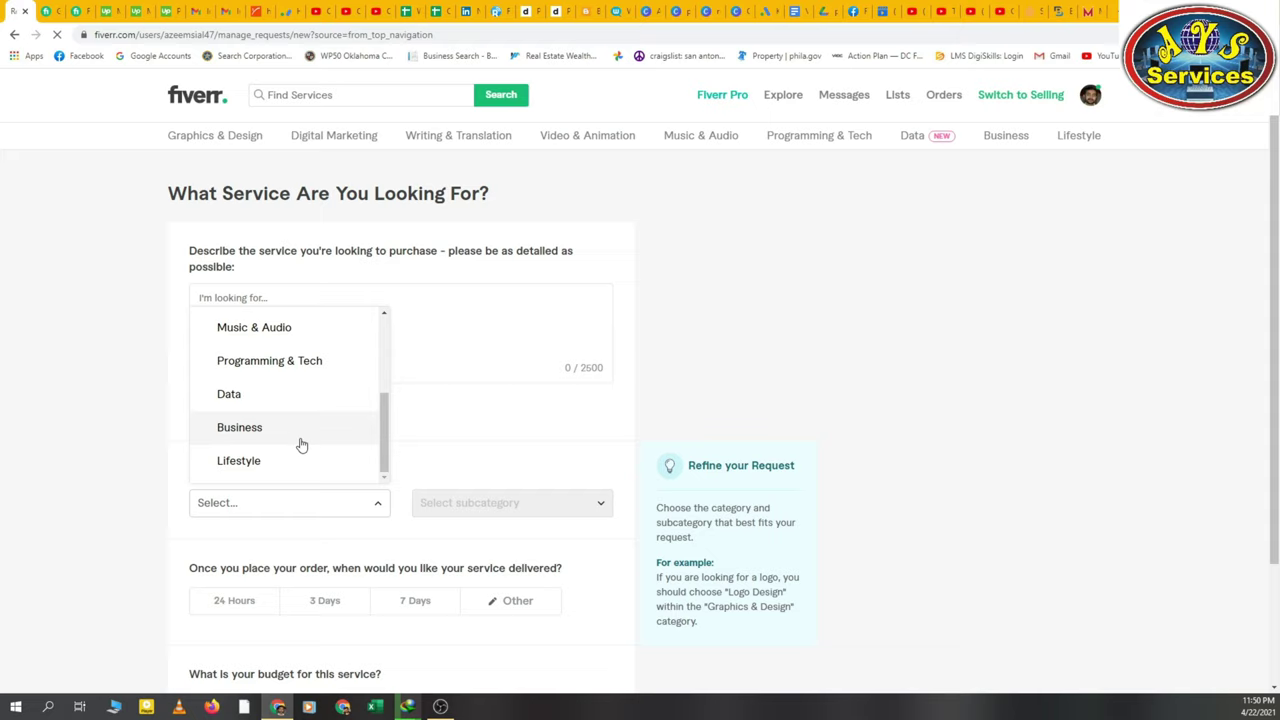
click(484, 440)
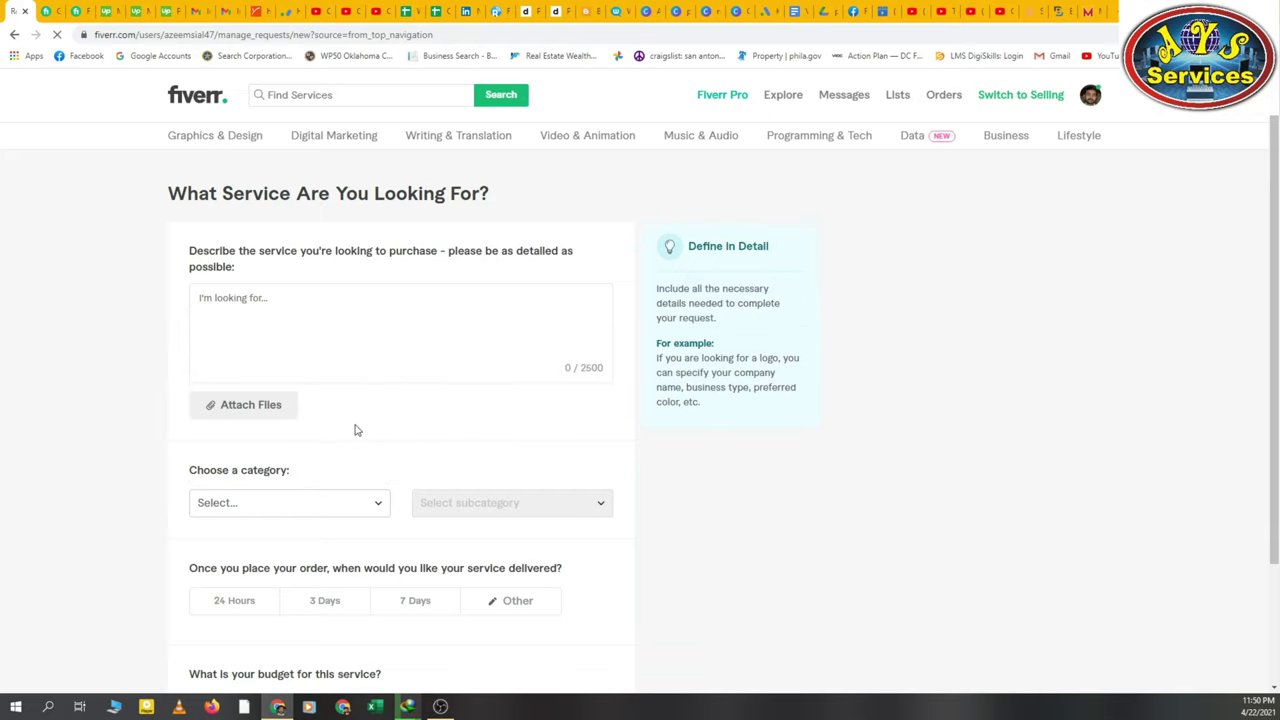
Step: Set the request's category to Graphics & Design and its subcategory to Logo Design
click(360, 512)
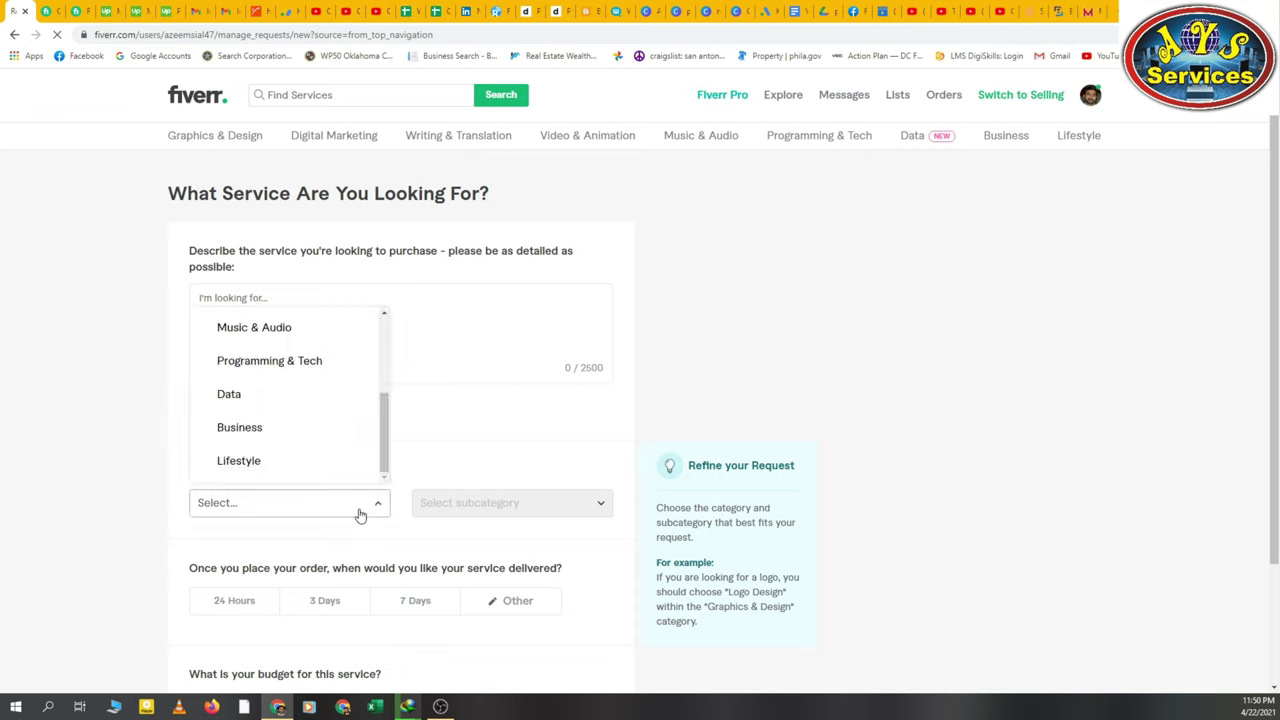
scroll(328, 415, up, 1)
scroll(323, 403, up, 2)
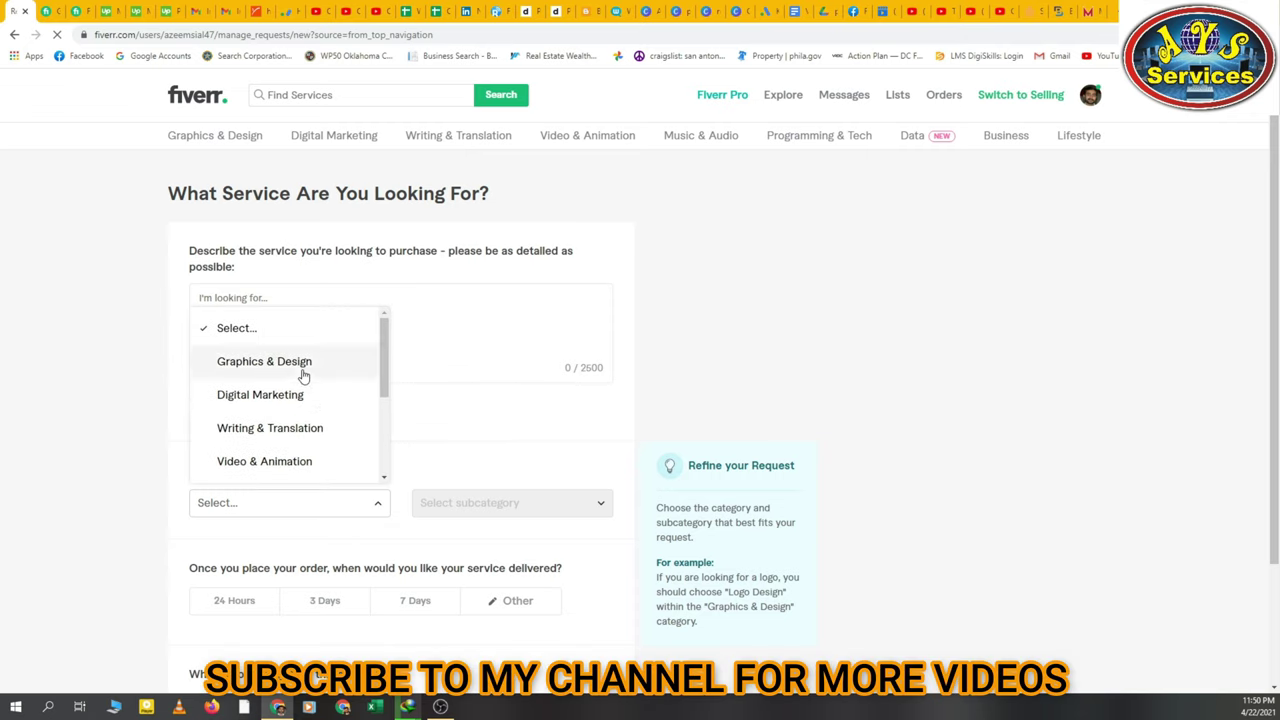
click(302, 368)
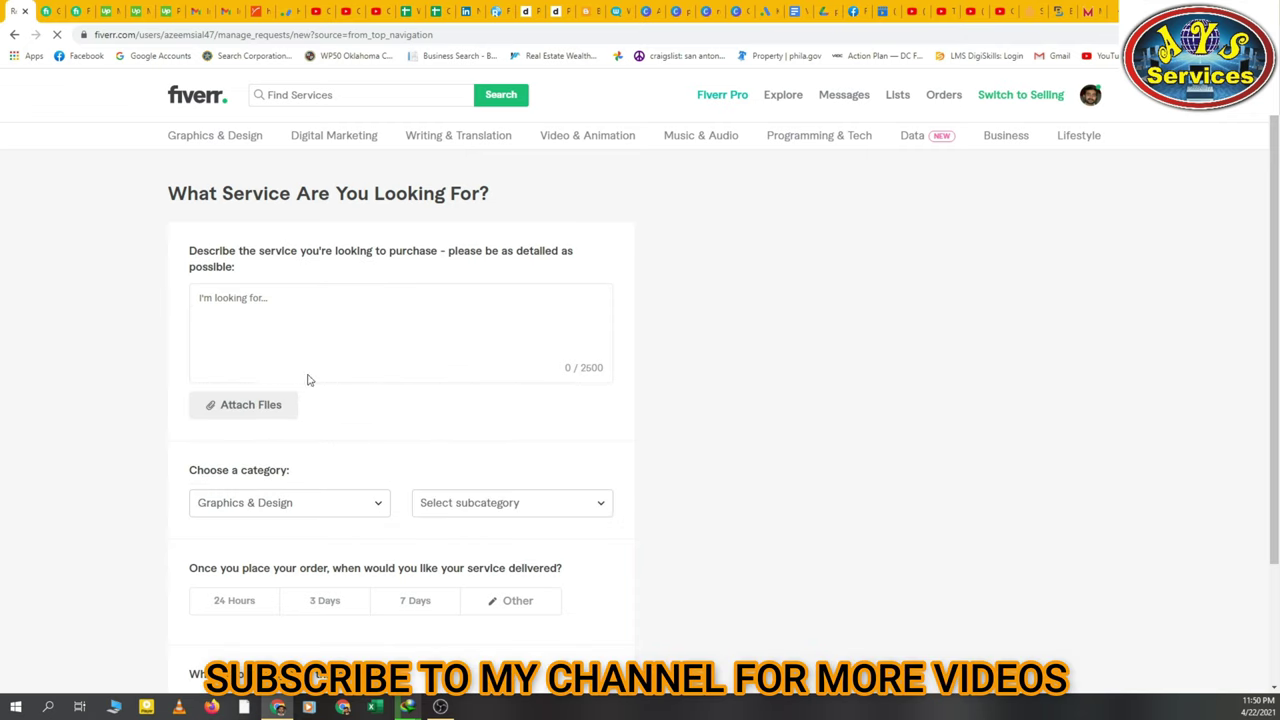
click(545, 512)
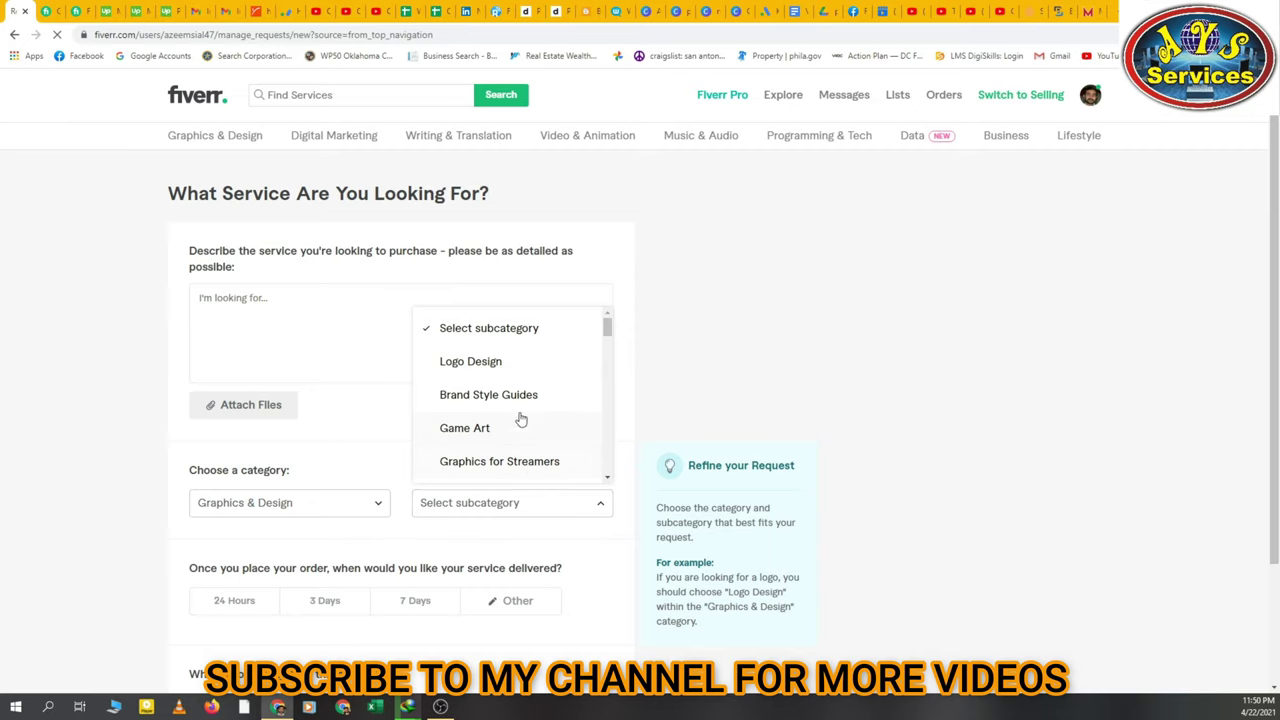
click(507, 365)
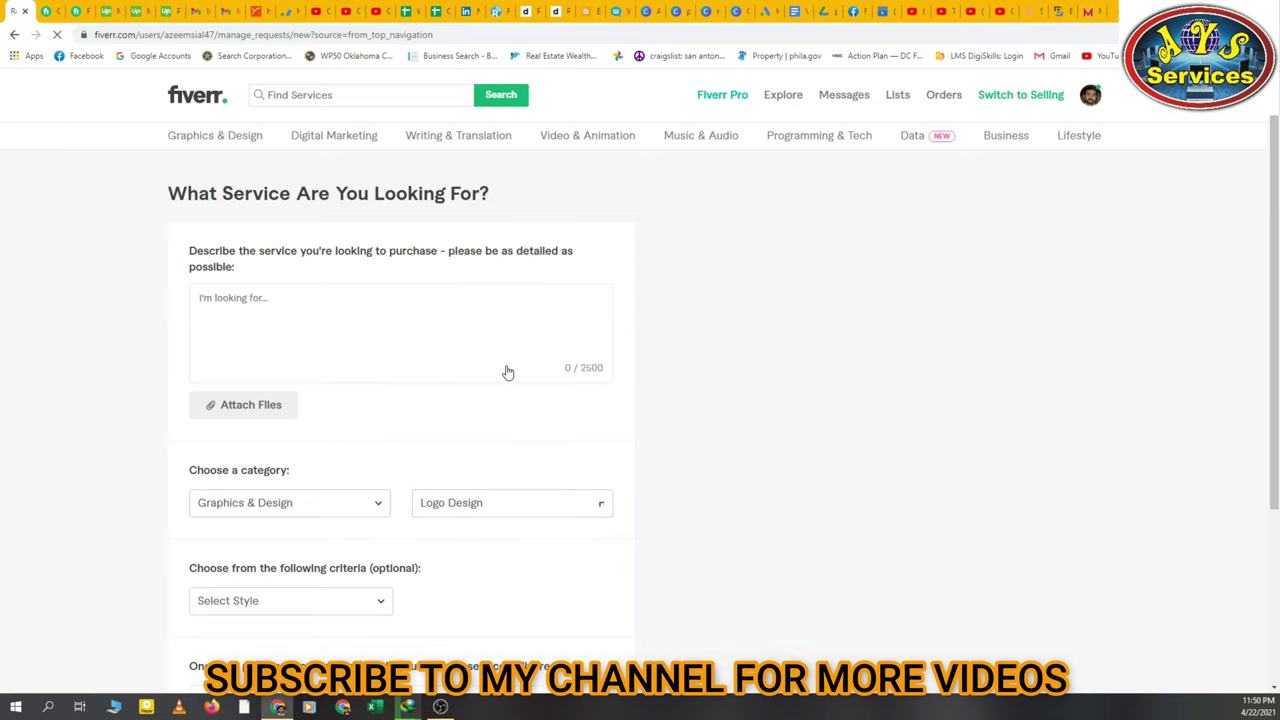
scroll(420, 422, down, 2)
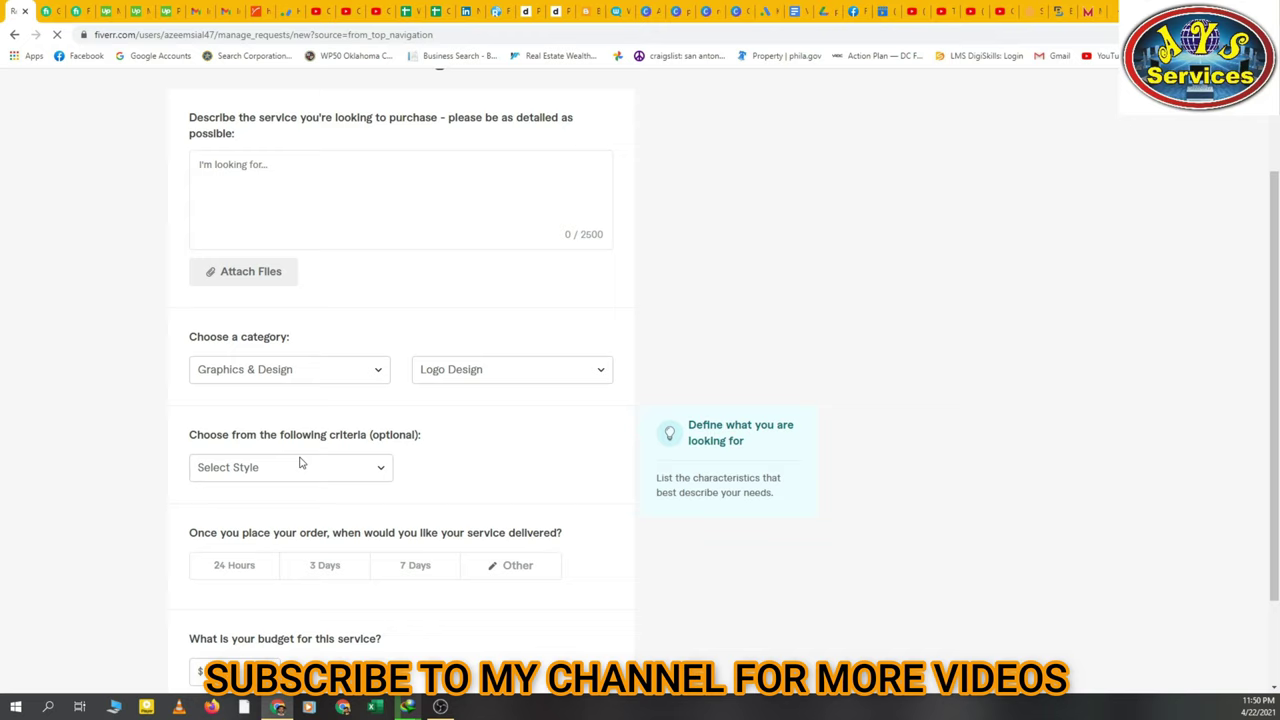
click(381, 478)
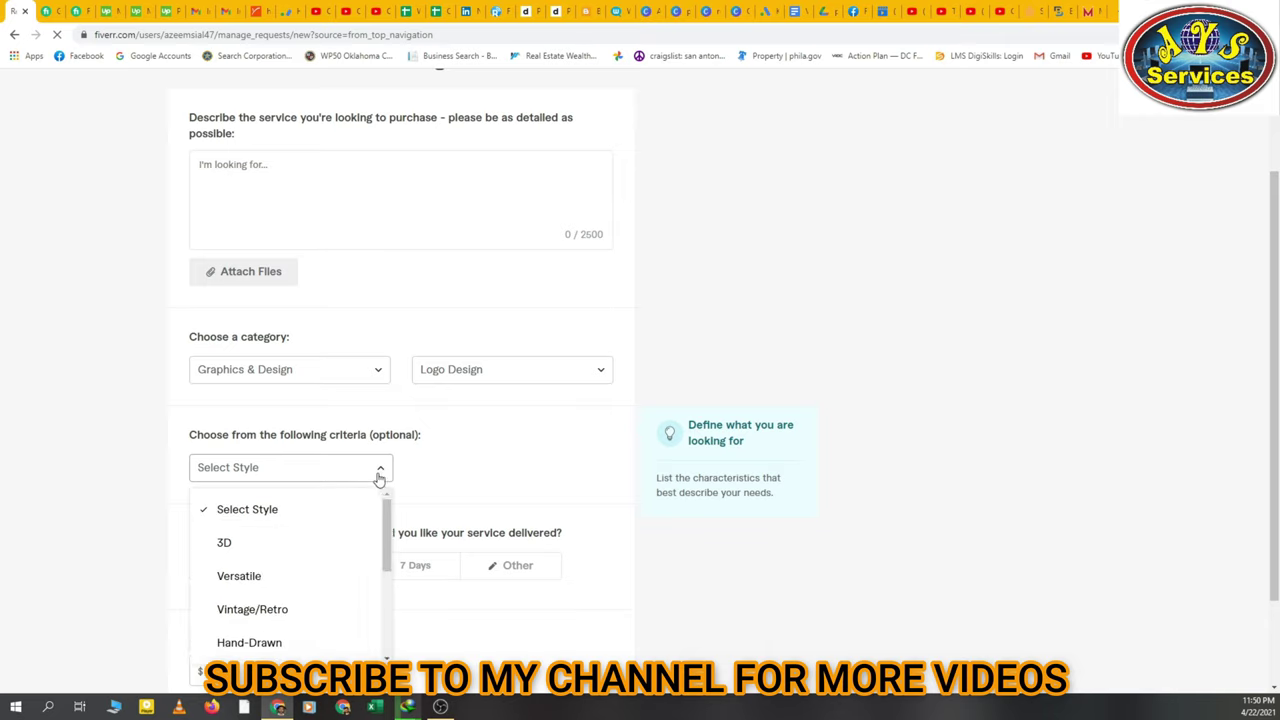
scroll(357, 486, down, 1)
click(475, 388)
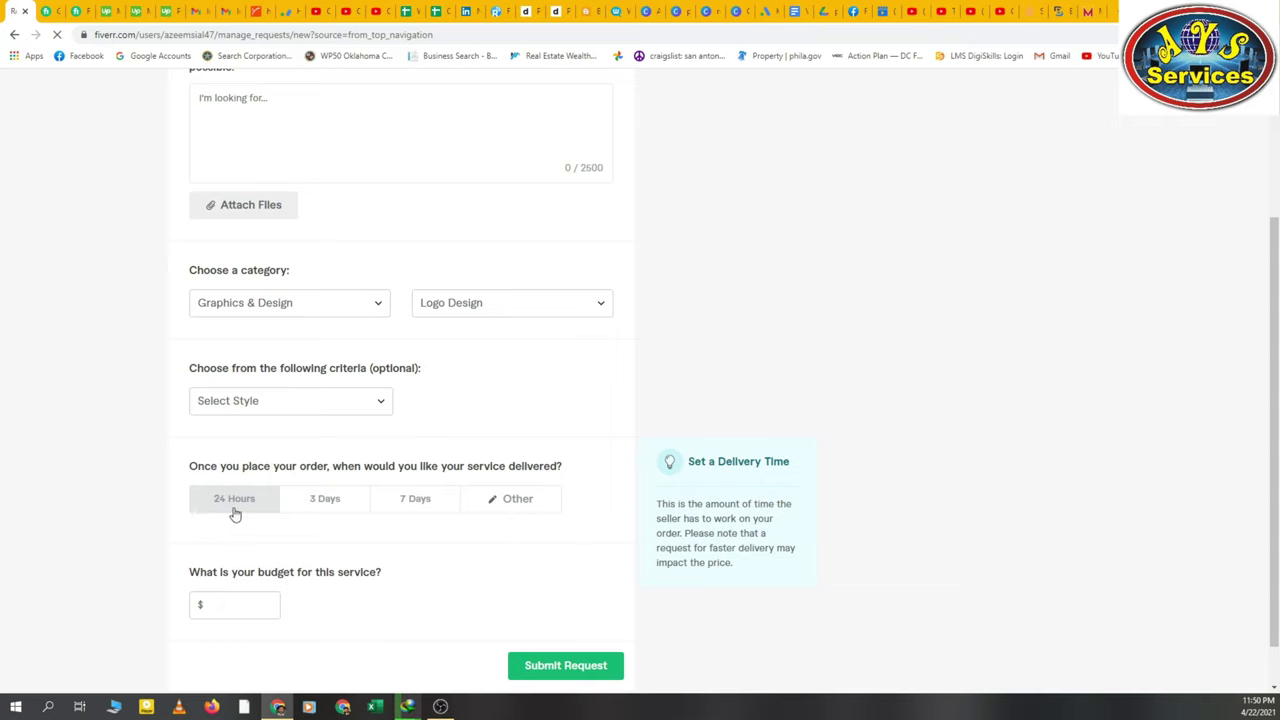
Step: Choose a delivery time of 3 Days and set the service budget to $20
click(328, 508)
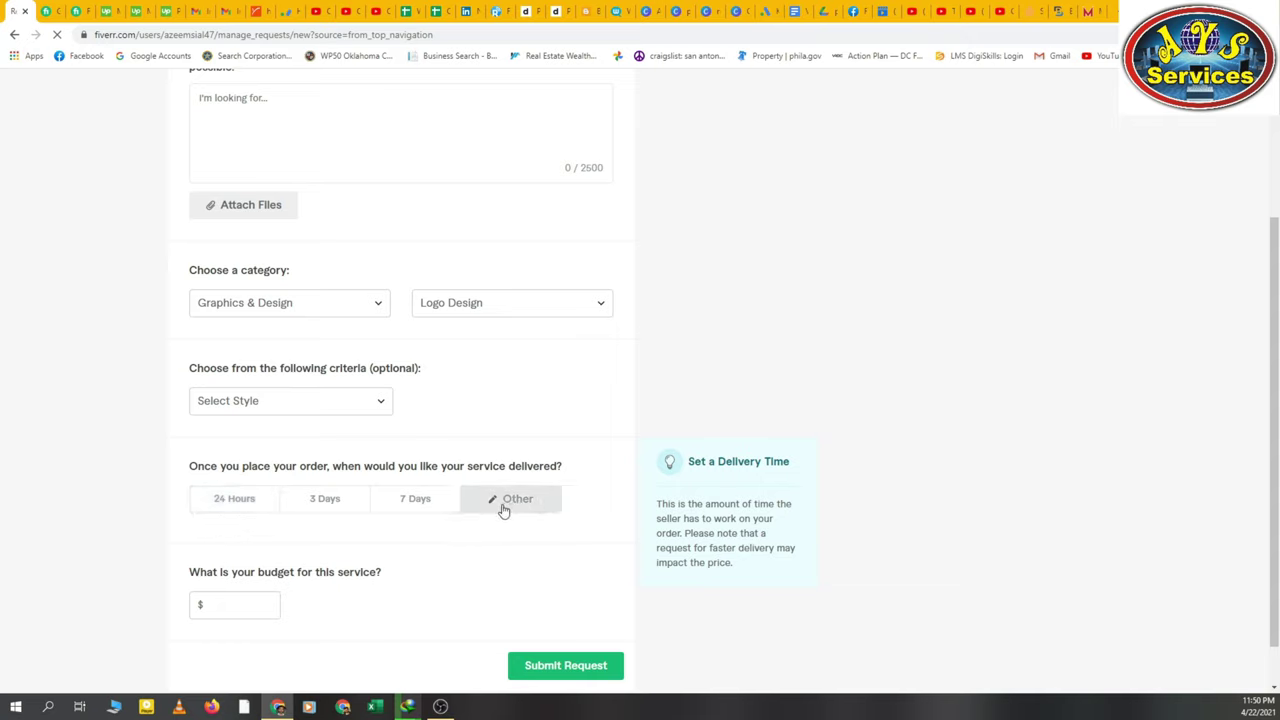
click(316, 508)
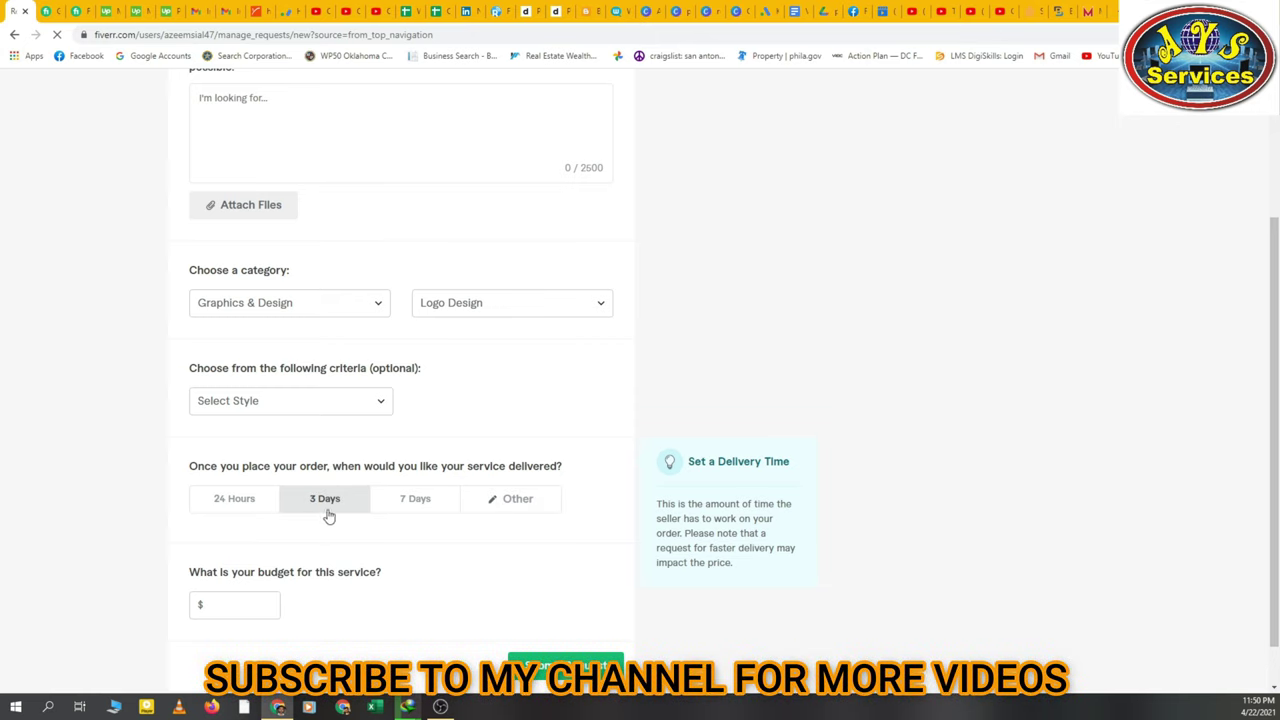
scroll(359, 526, down, 1)
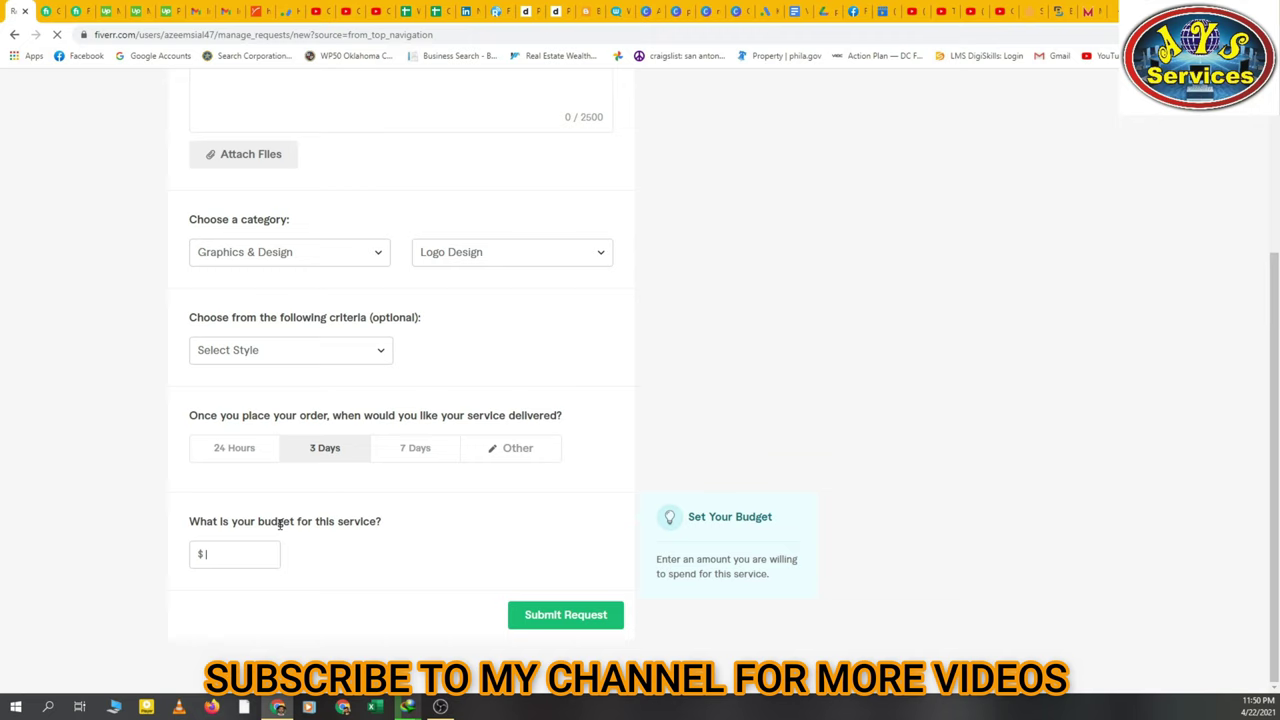
text(20)
Step: Write the four-line service description: "Hi", "I need a logo for my company.", "Experienced Freelancers apply.", "thanks"
scroll(327, 538, up, 1)
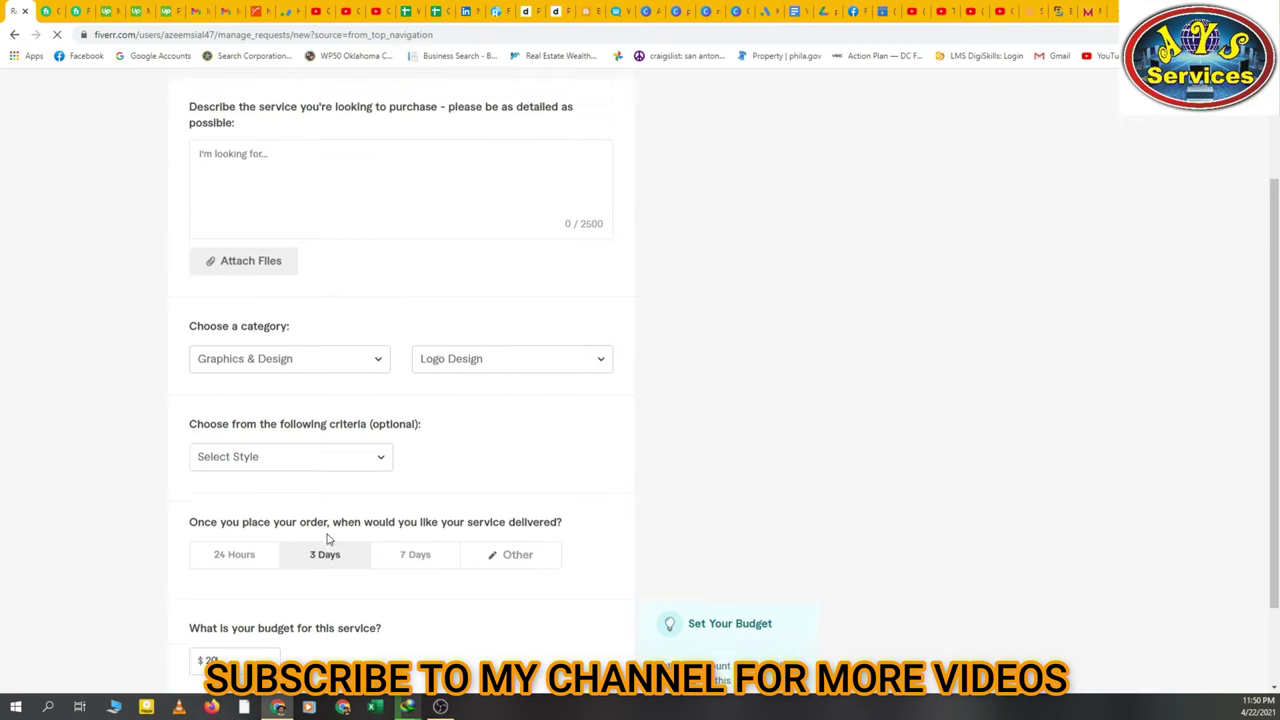
click(262, 218)
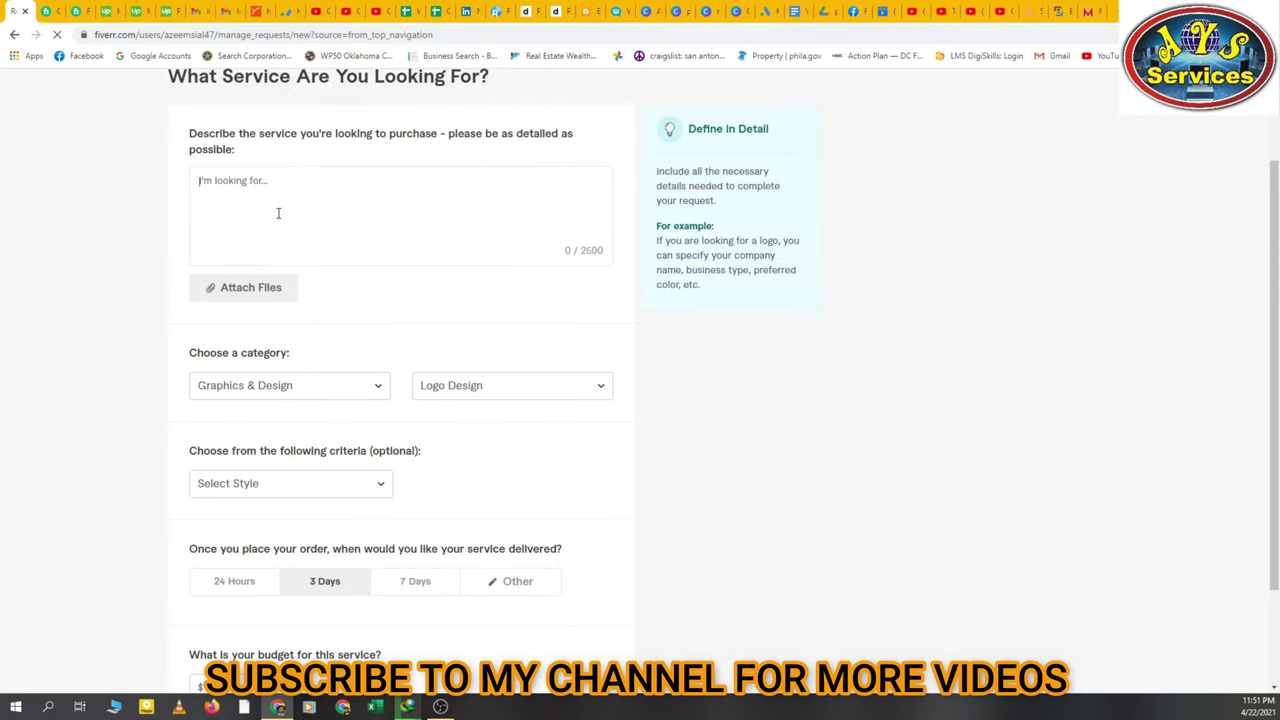
text(h)
key(BackSpace)
text(hi)
key(BackSpace)
key(BackSpace)
text(Hi)
key(Return)
text(I need)
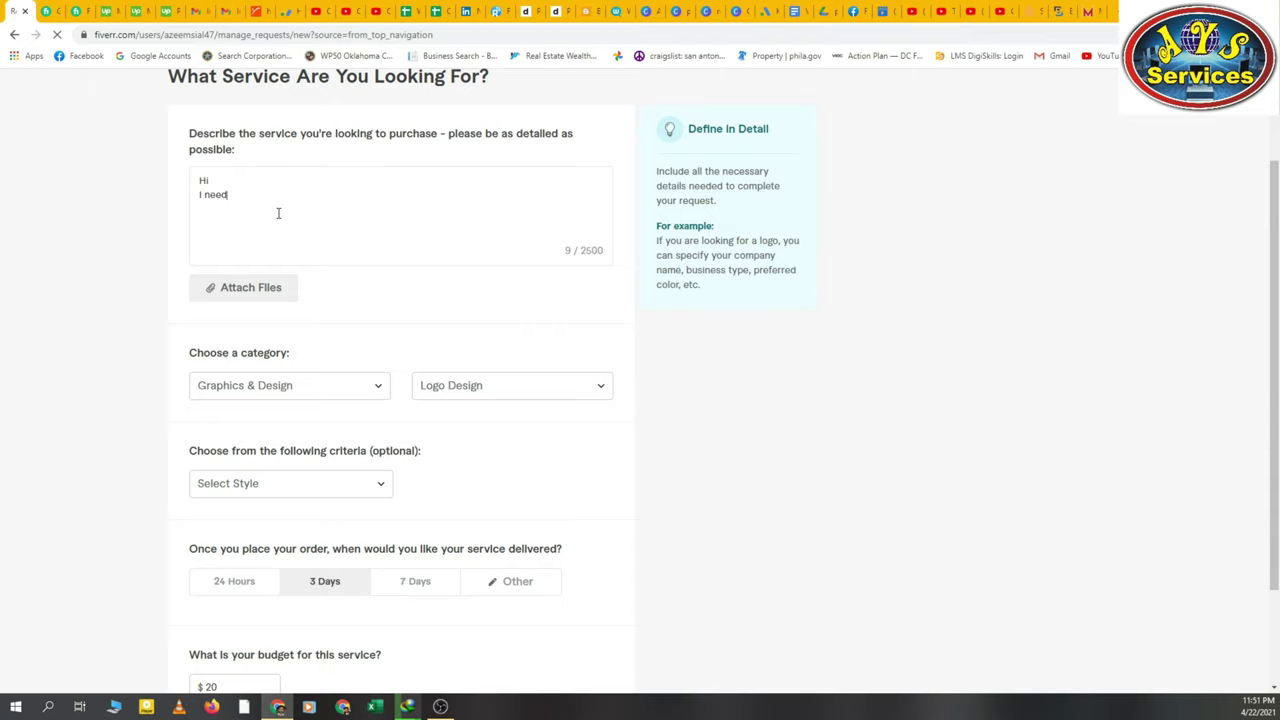
text( a logo for my company.)
key(Return)
text(Experienced Freelancers ap)
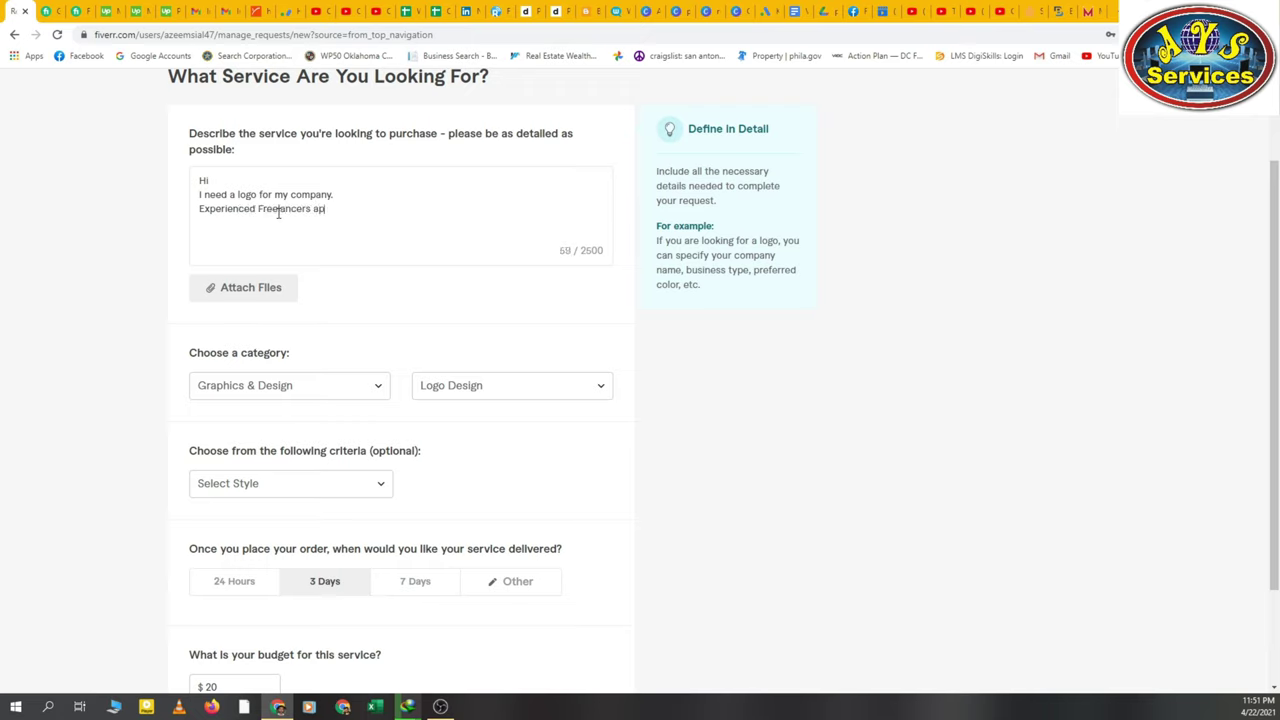
text(ply.)
key(Return)
text(thanks)
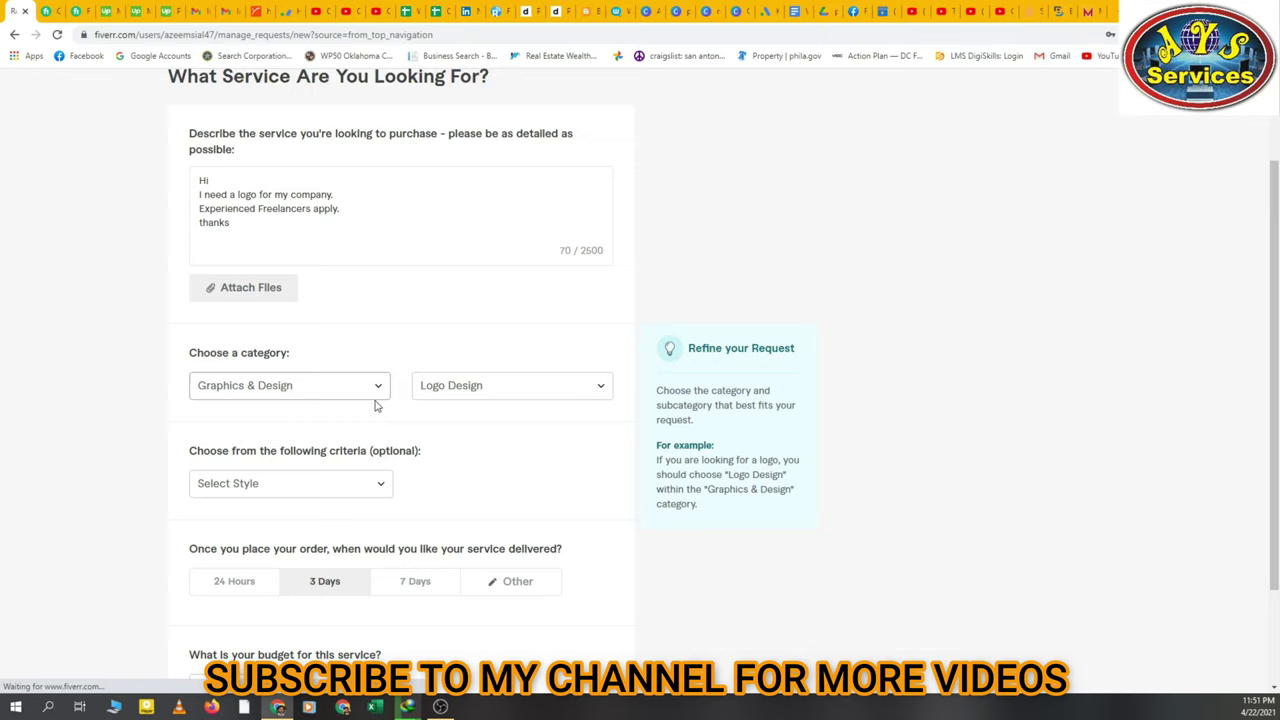
Step: Review the completed logo design request and submit it
scroll(451, 394, down, 2)
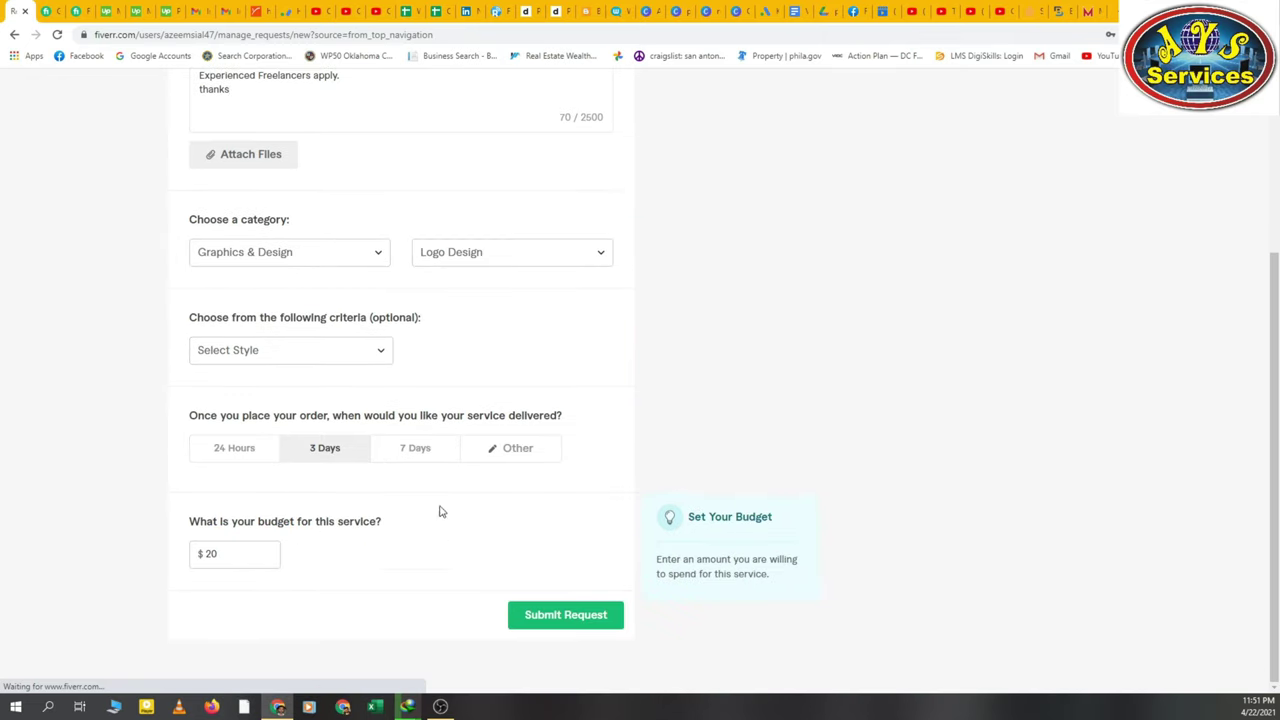
scroll(445, 490, up, 3)
scroll(454, 471, down, 3)
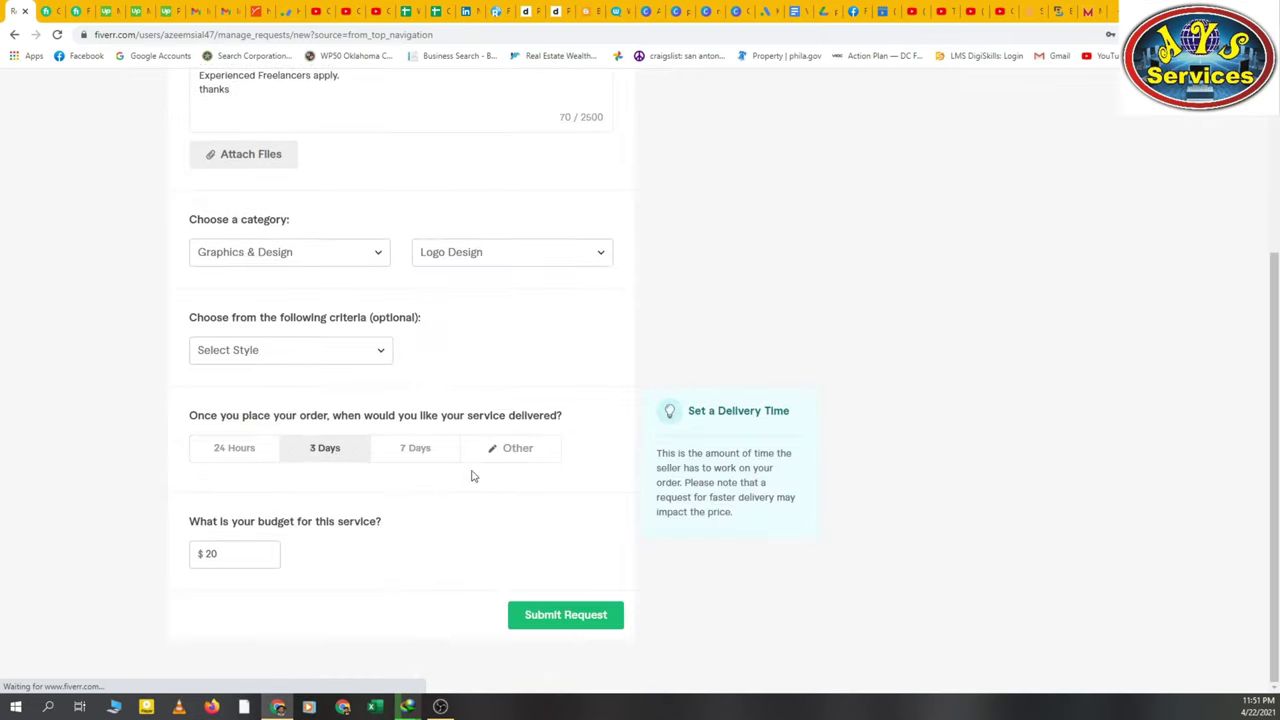
click(560, 614)
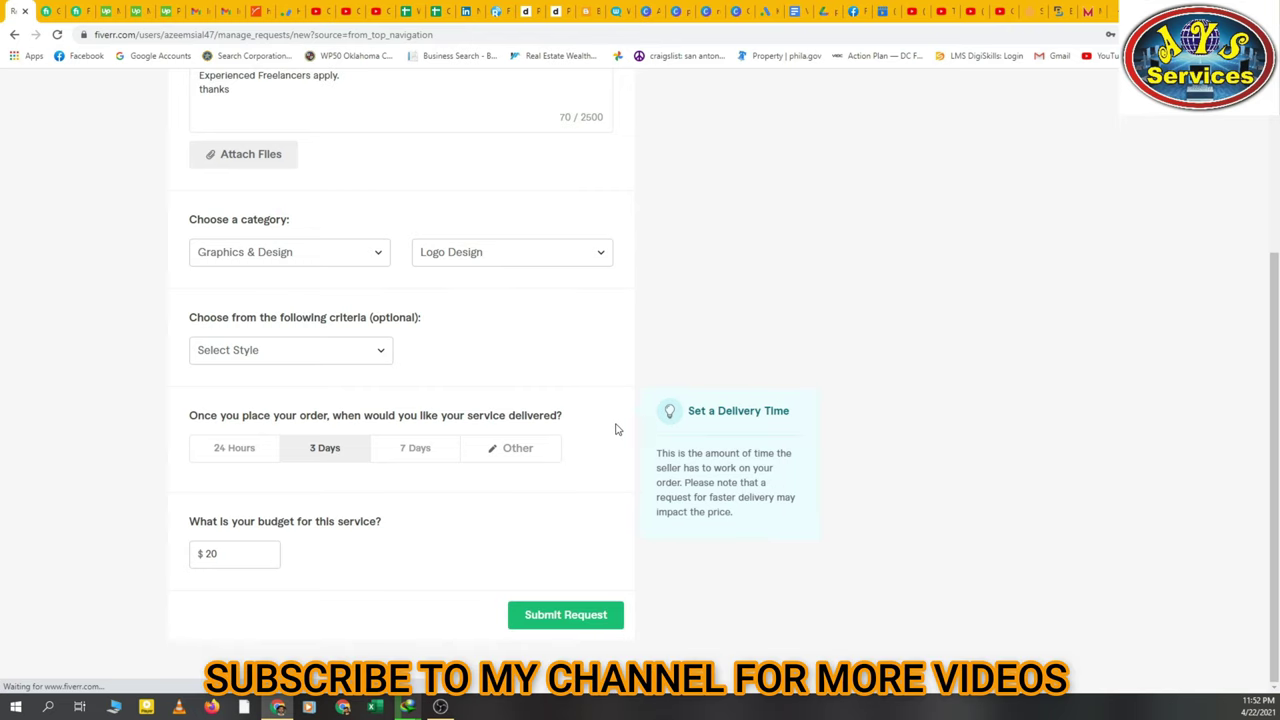
scroll(616, 430, down, 3)
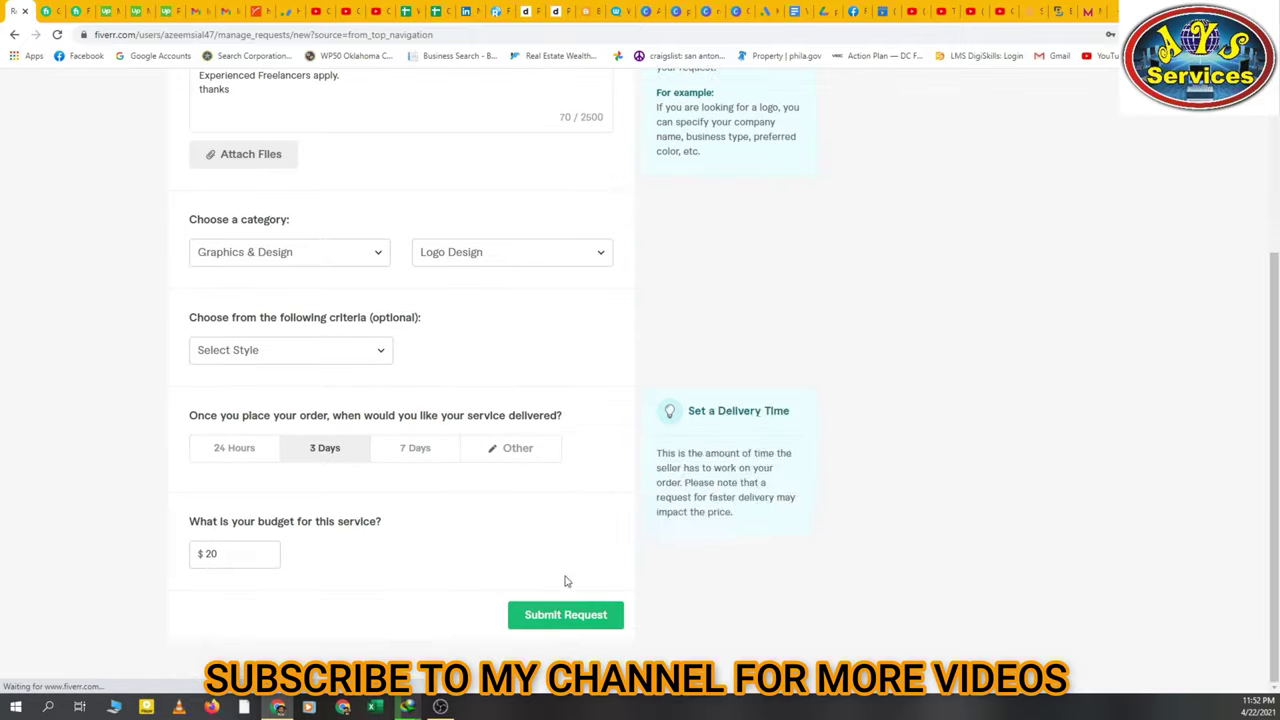
click(557, 615)
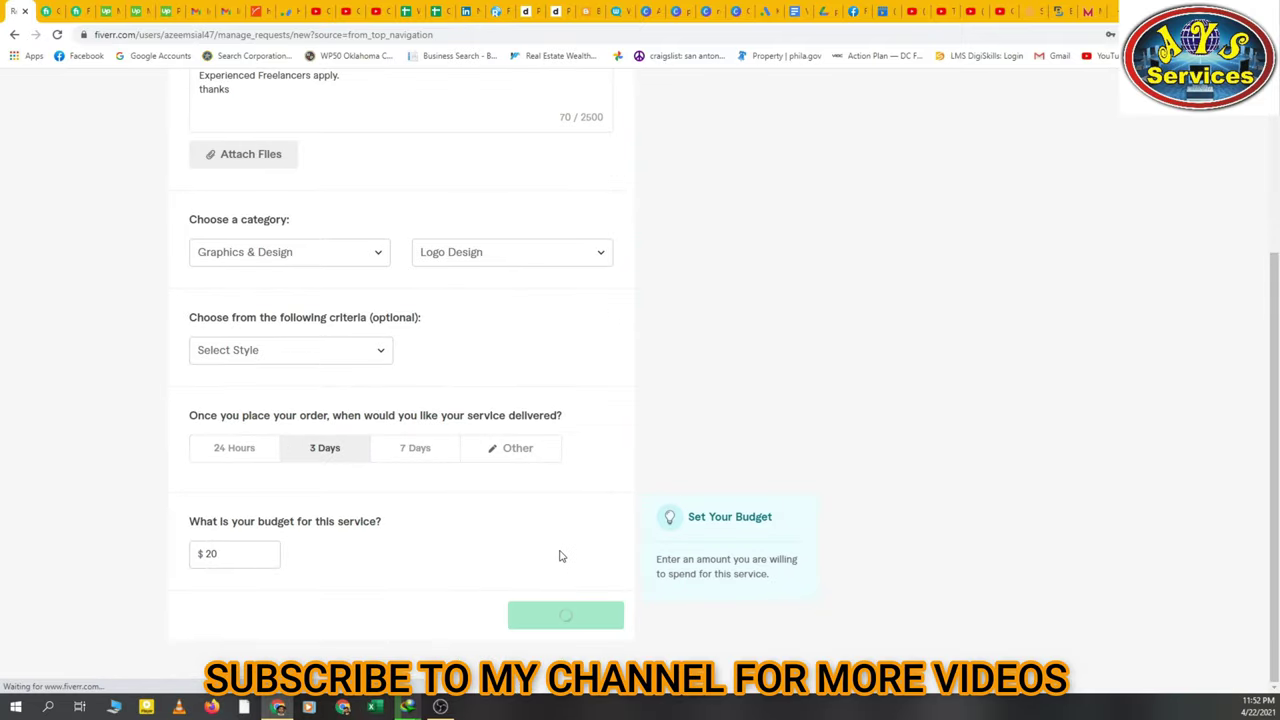